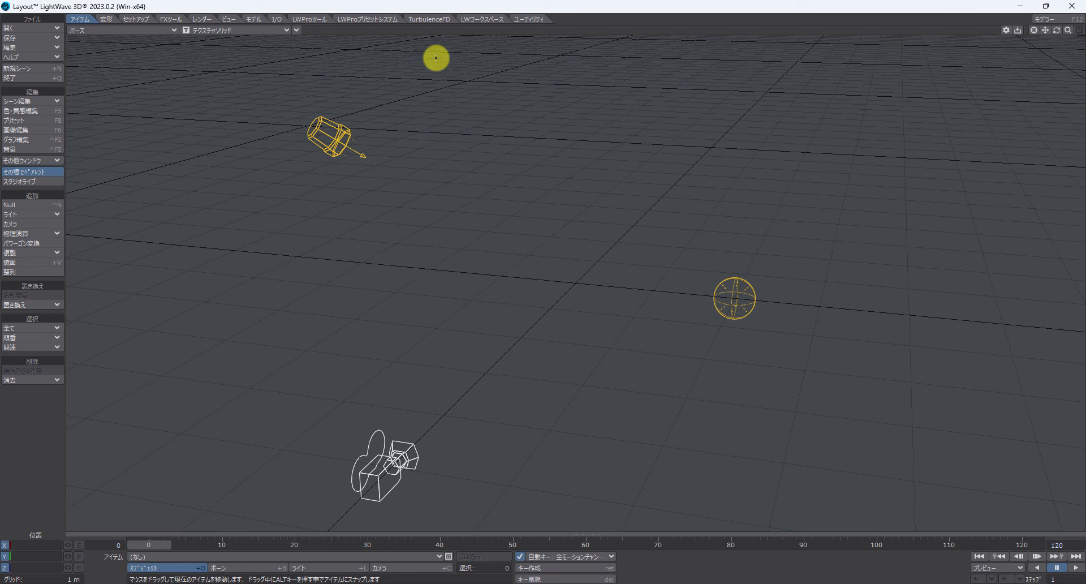
Create a globe-type sphere with 500 mm radii, 24 sides and 12 segments centred at the origin.
{"action": "left_click", "coordinate": [435, 20]}
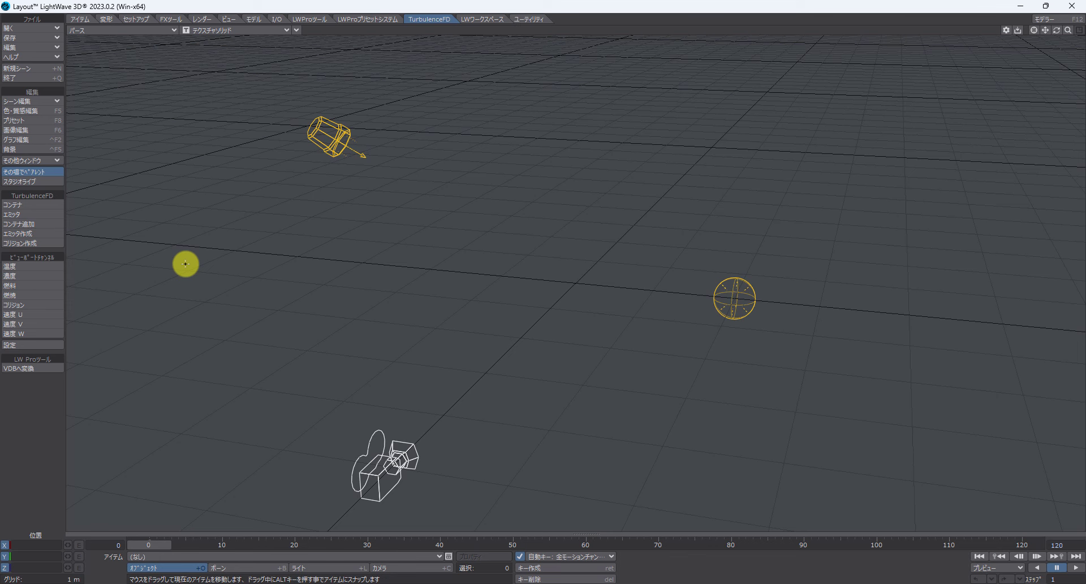
{"action": "left_click", "coordinate": [254, 19]}
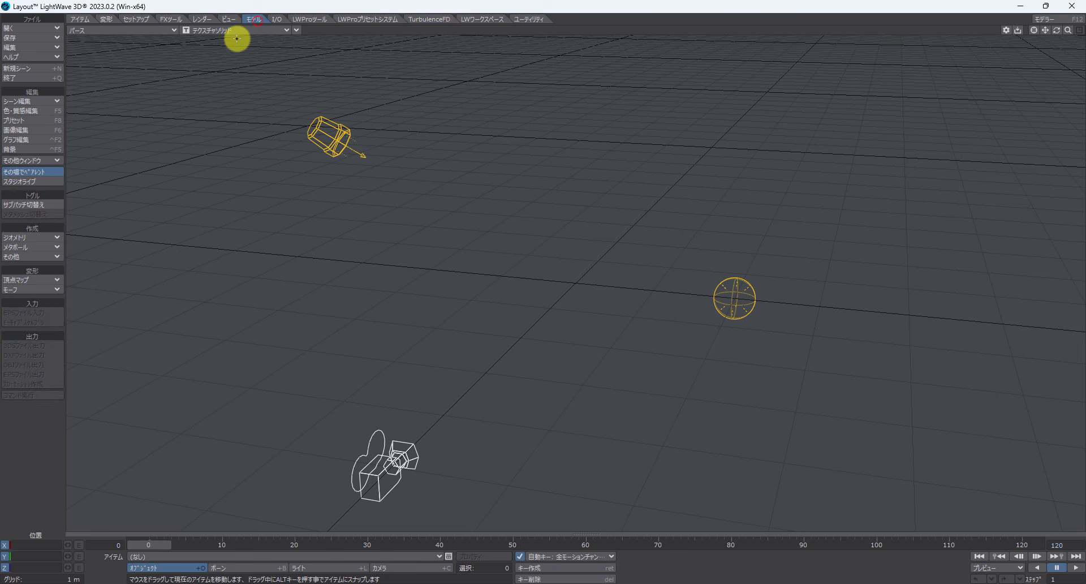
{"action": "left_click", "coordinate": [42, 238]}
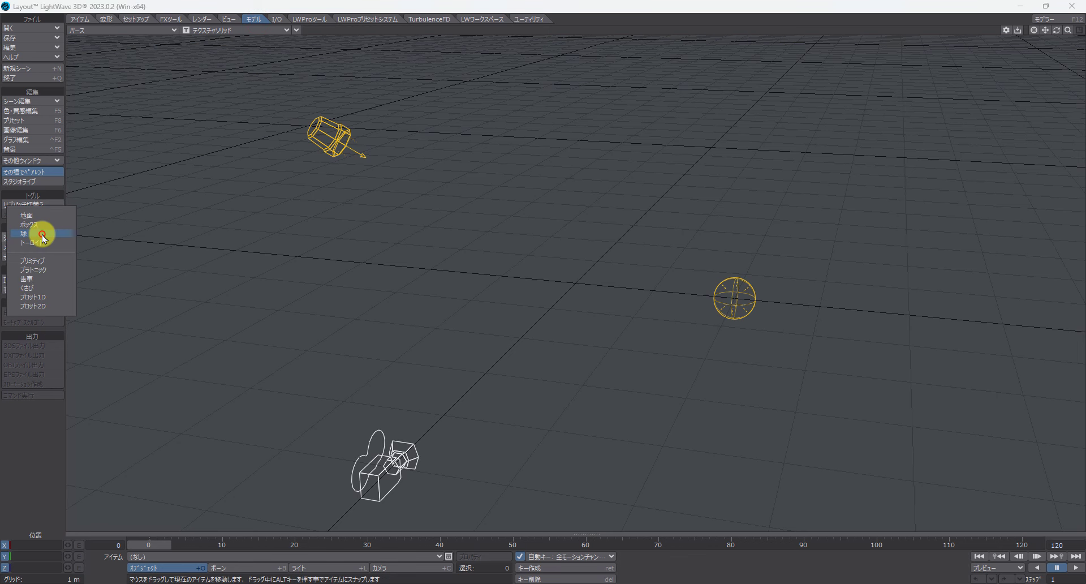
{"action": "left_click", "coordinate": [43, 235]}
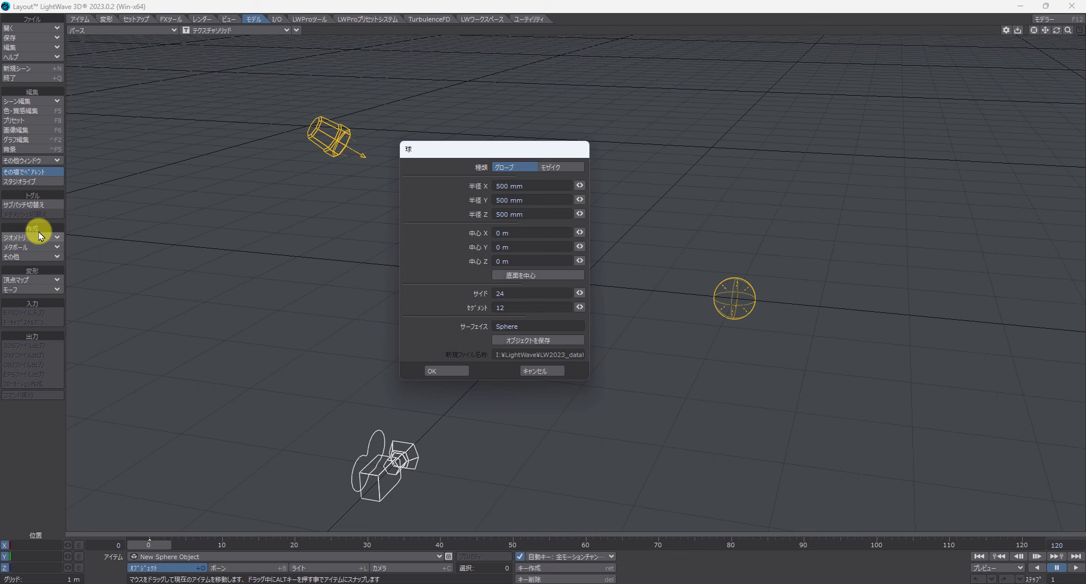
{"action": "left_click", "coordinate": [439, 153]}
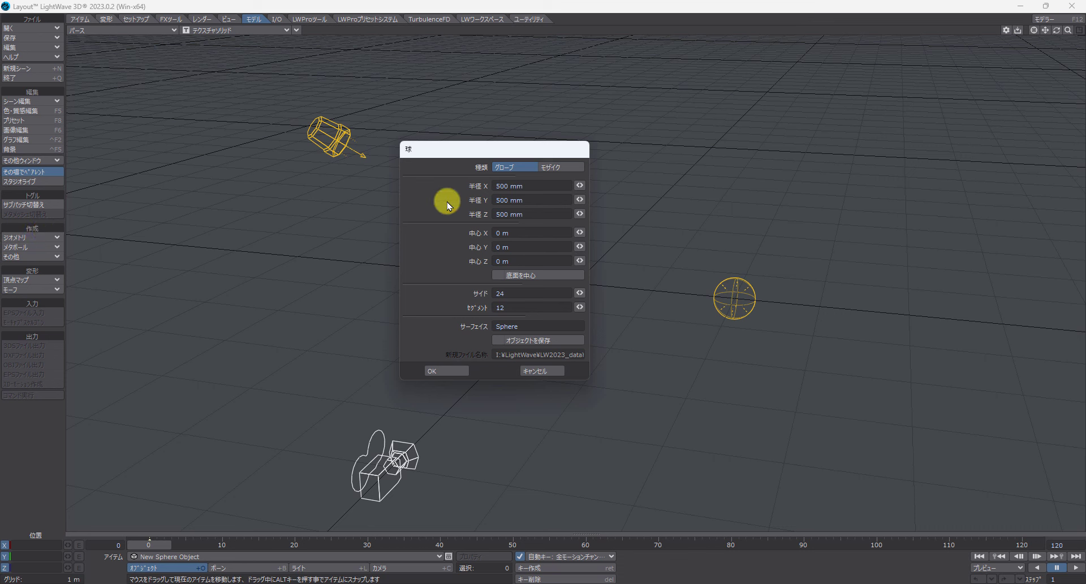
{"action": "left_click", "coordinate": [446, 372]}
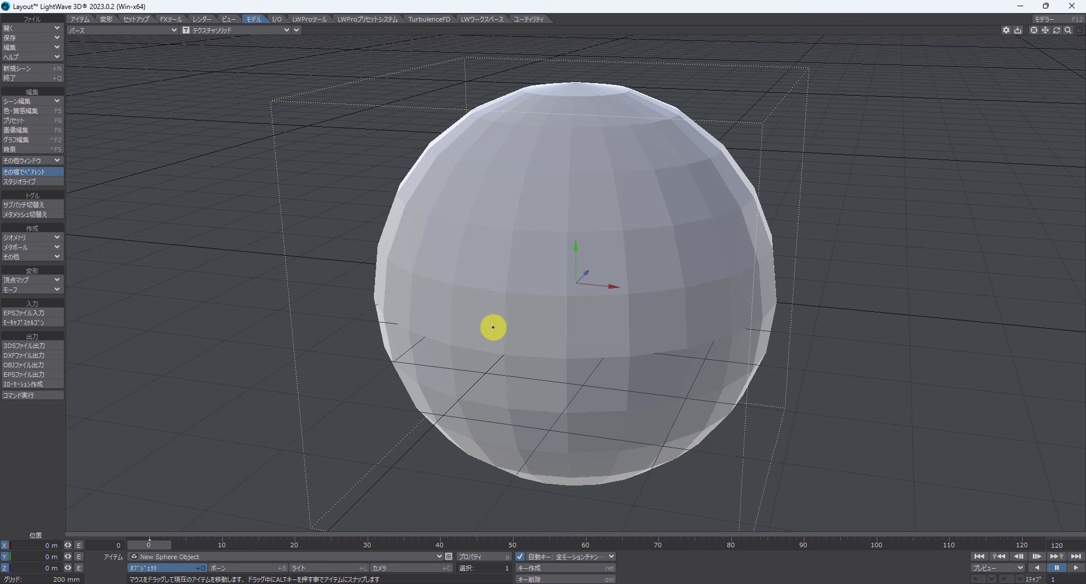
Make the sphere a TurbulenceFD fluid emitter and set its temperature channel value to 1.0.
{"action": "left_click", "coordinate": [434, 20]}
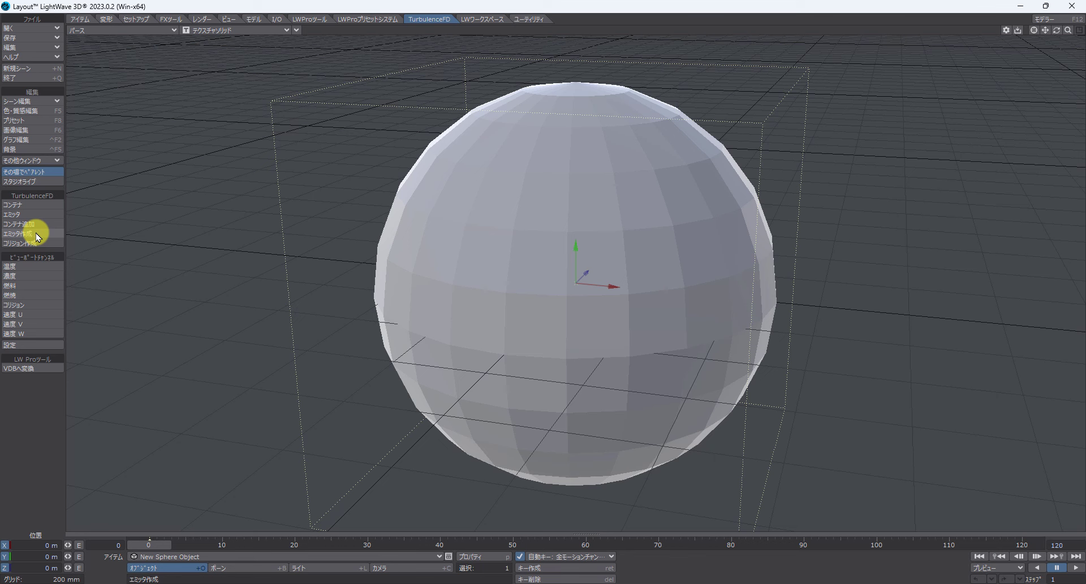
{"action": "left_click", "coordinate": [31, 215]}
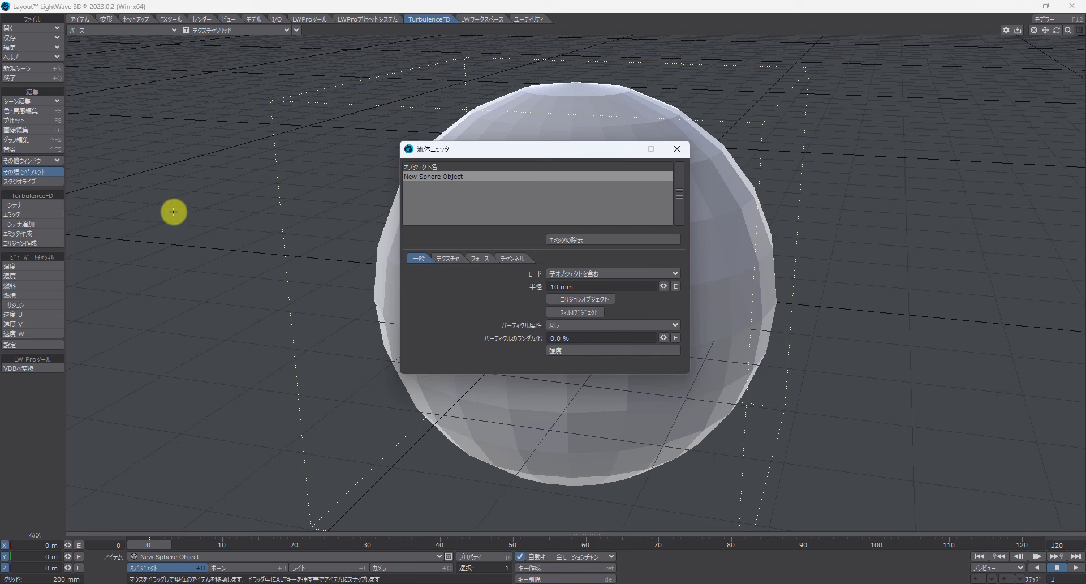
{"action": "left_click", "coordinate": [505, 148]}
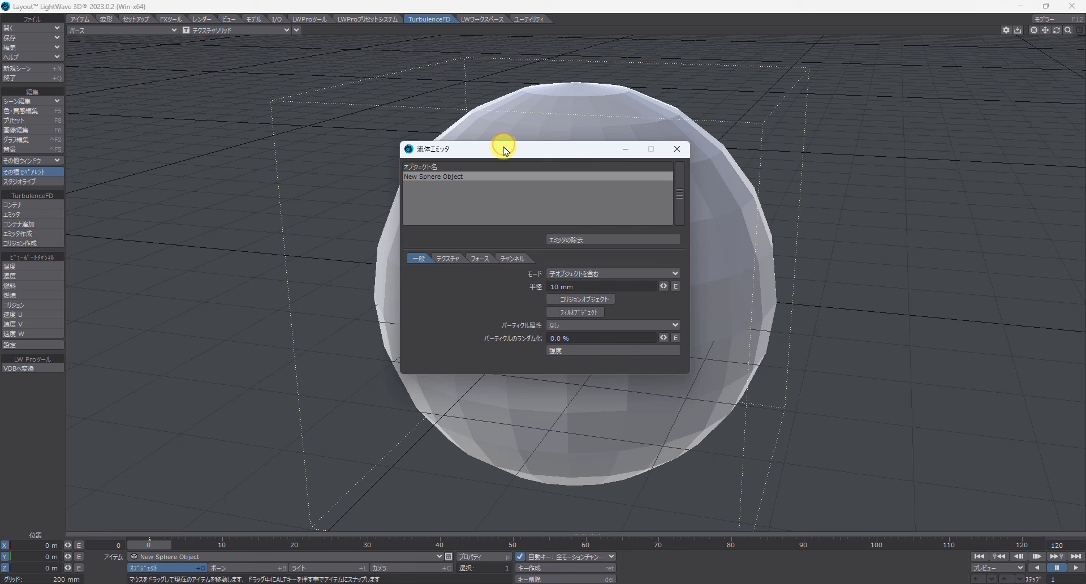
{"action": "left_click", "coordinate": [435, 176]}
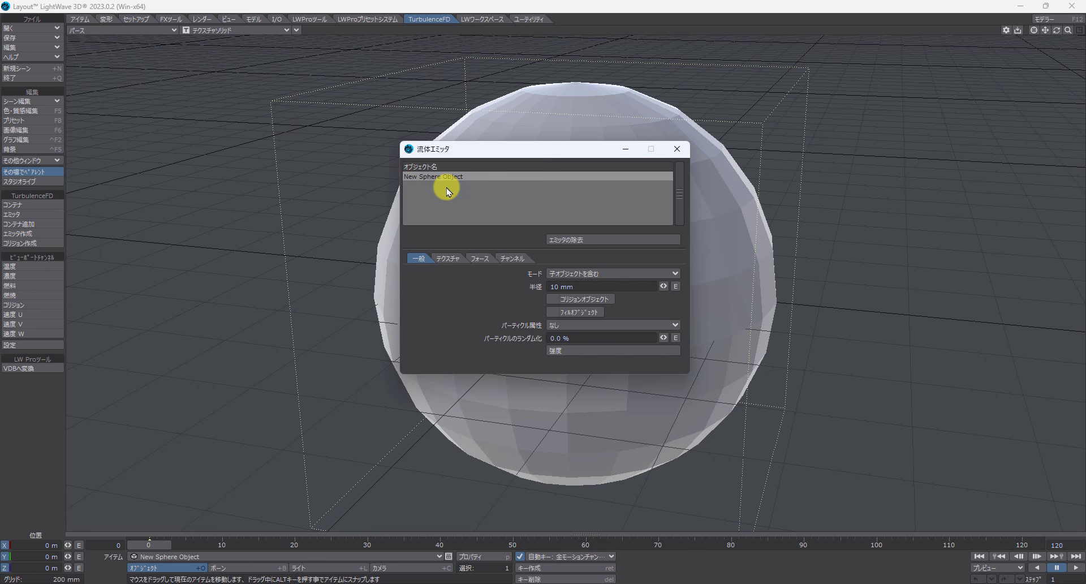
{"action": "left_click", "coordinate": [512, 259]}
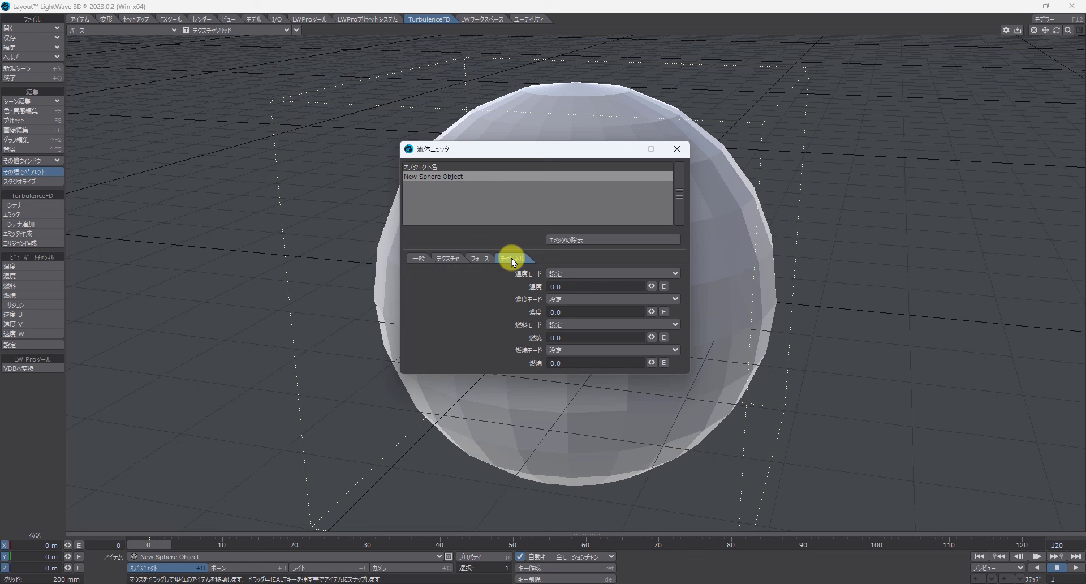
{"action": "left_click", "coordinate": [520, 285]}
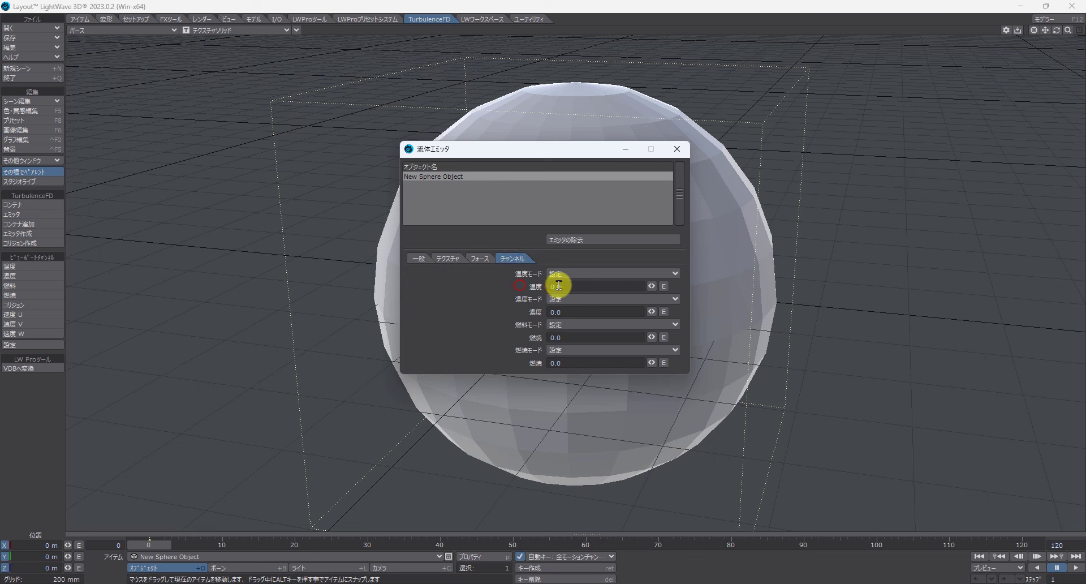
{"action": "left_click_drag", "start_coordinate": [566, 285], "coordinate": [541, 288]}
{"action": "type", "text": "1.0"}
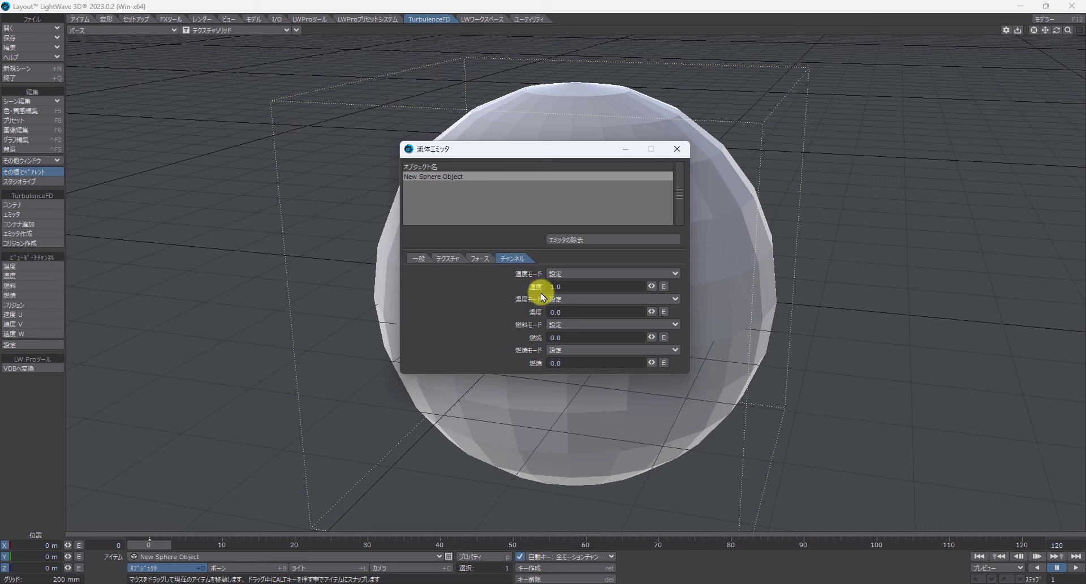
{"action": "left_click", "coordinate": [519, 271]}
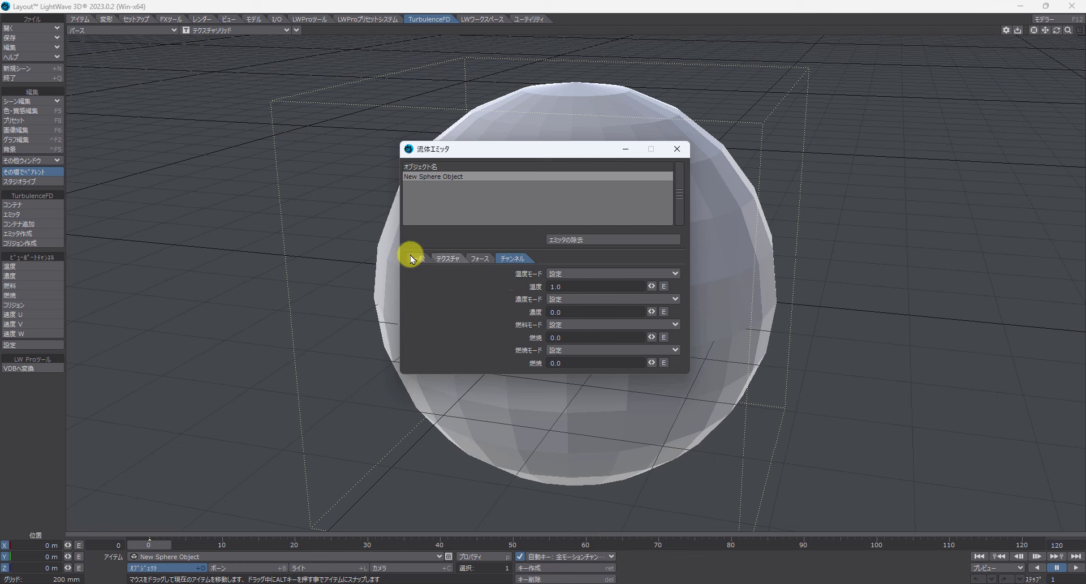
Add a TurbulenceFD fluid container to the scene under the name Fluid Container.
{"action": "left_click", "coordinate": [32, 224]}
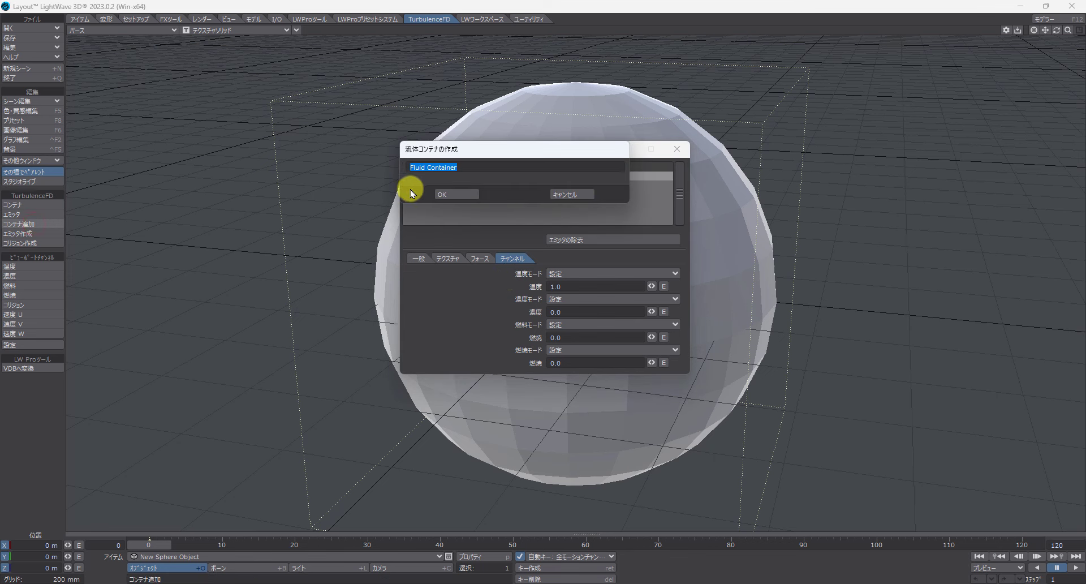
{"action": "left_click", "coordinate": [457, 194]}
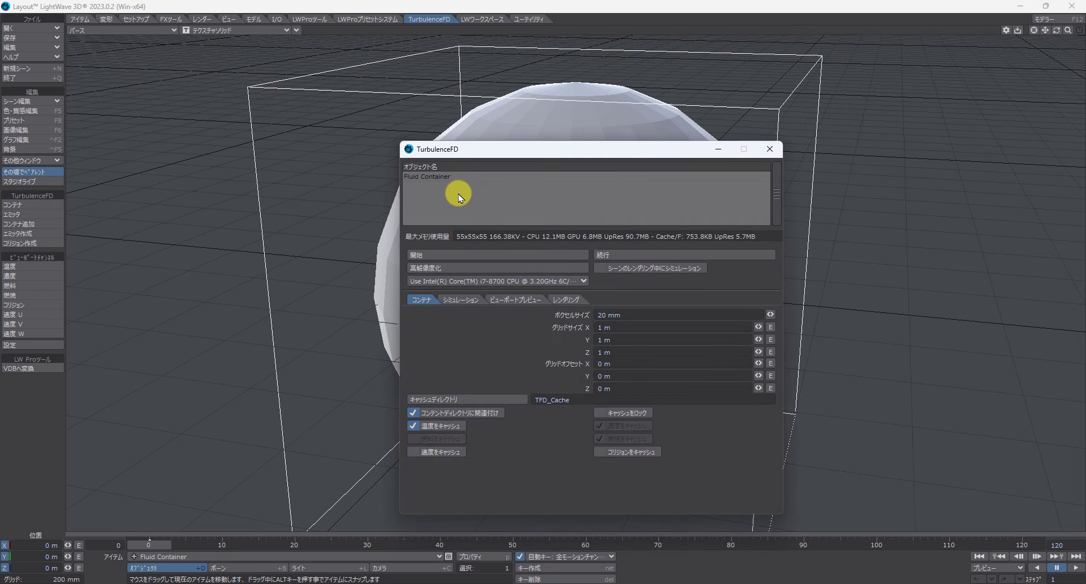
{"action": "left_click_drag", "start_coordinate": [512, 150], "coordinate": [515, 133]}
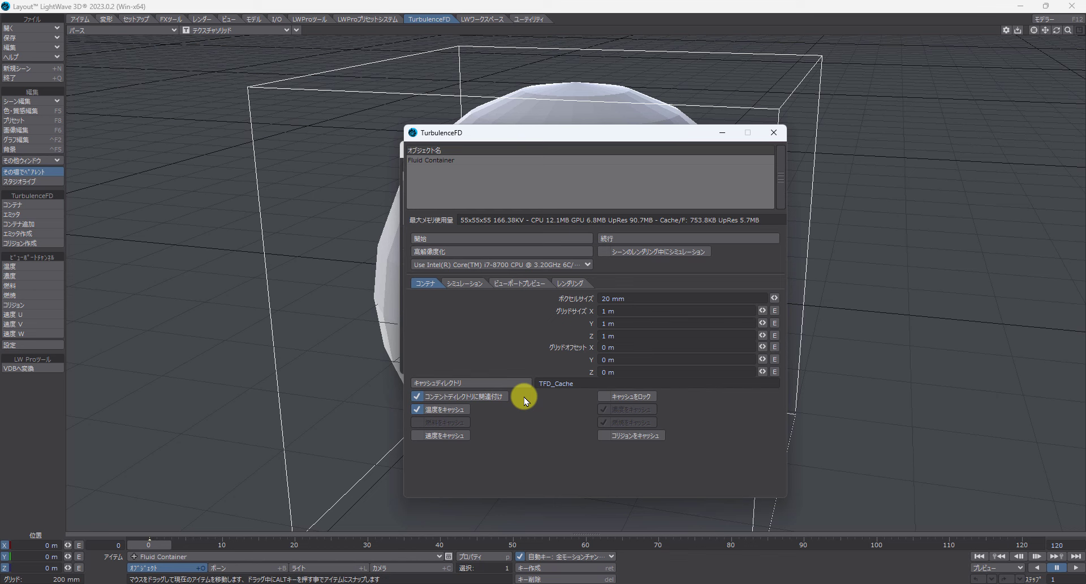
Set the container's viewport preview shader to the fire shader (炎シェーダ), keeping the Intel CPU as the simulation device.
{"action": "left_click", "coordinate": [519, 284]}
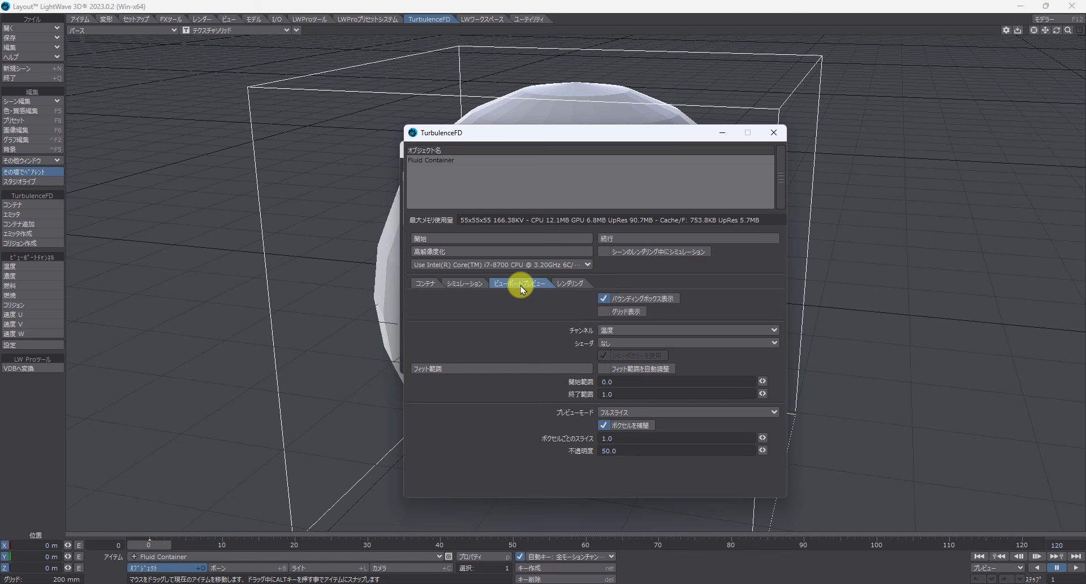
{"action": "left_click", "coordinate": [610, 345]}
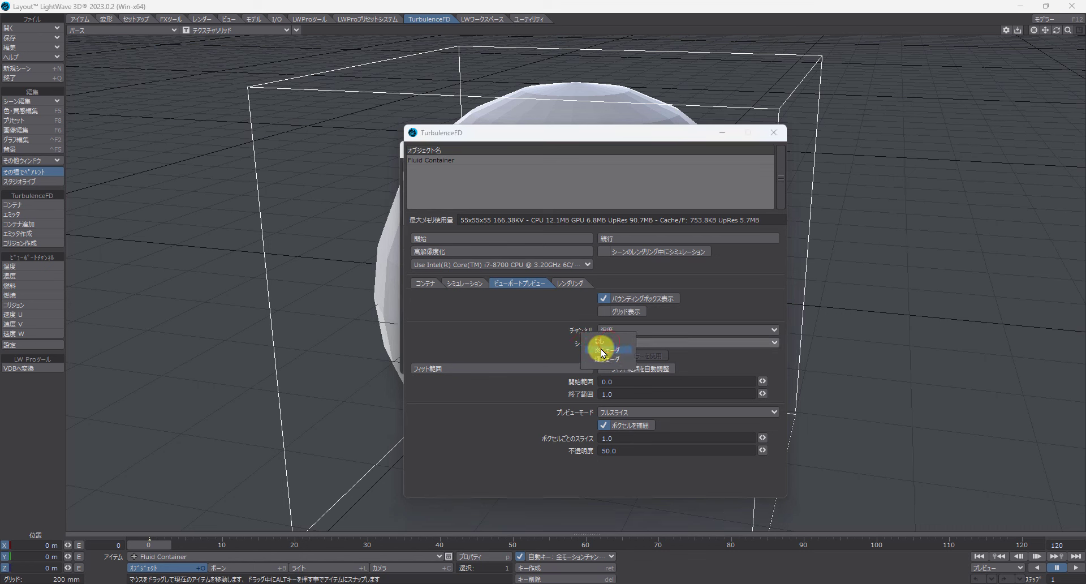
{"action": "left_click", "coordinate": [609, 351]}
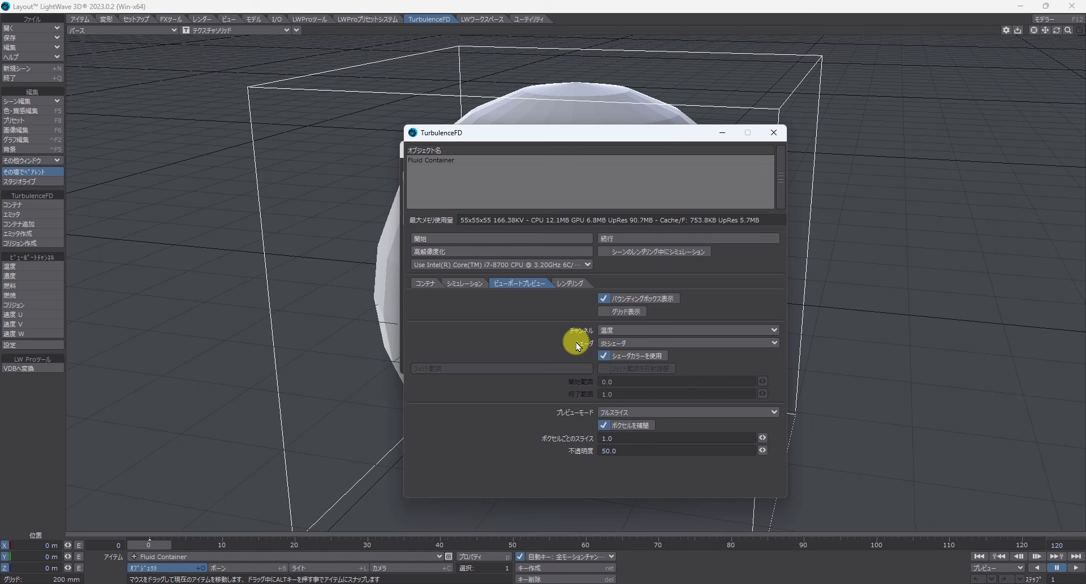
{"action": "left_click", "coordinate": [471, 264]}
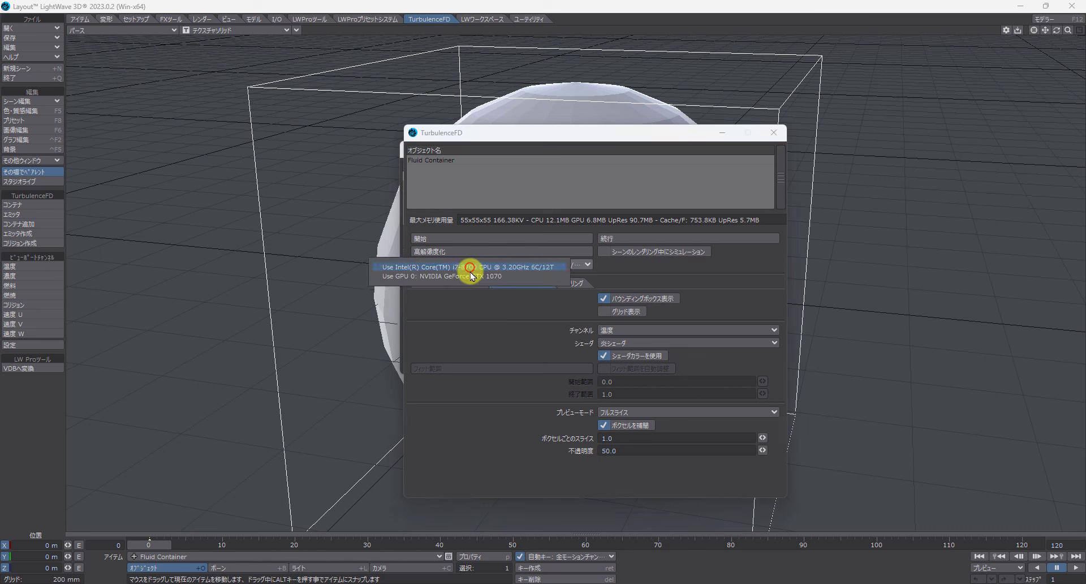
{"action": "left_click", "coordinate": [474, 310]}
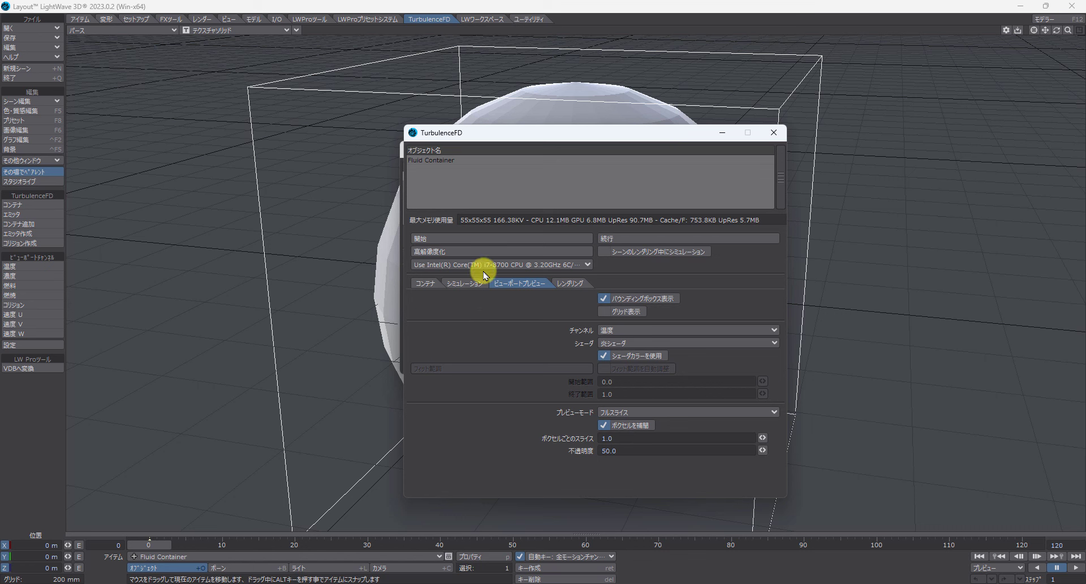
Close the fluid emitter settings and run the container's simulation from the start, overwriting the existing cache.
{"action": "left_click_drag", "start_coordinate": [503, 134], "coordinate": [688, 123]}
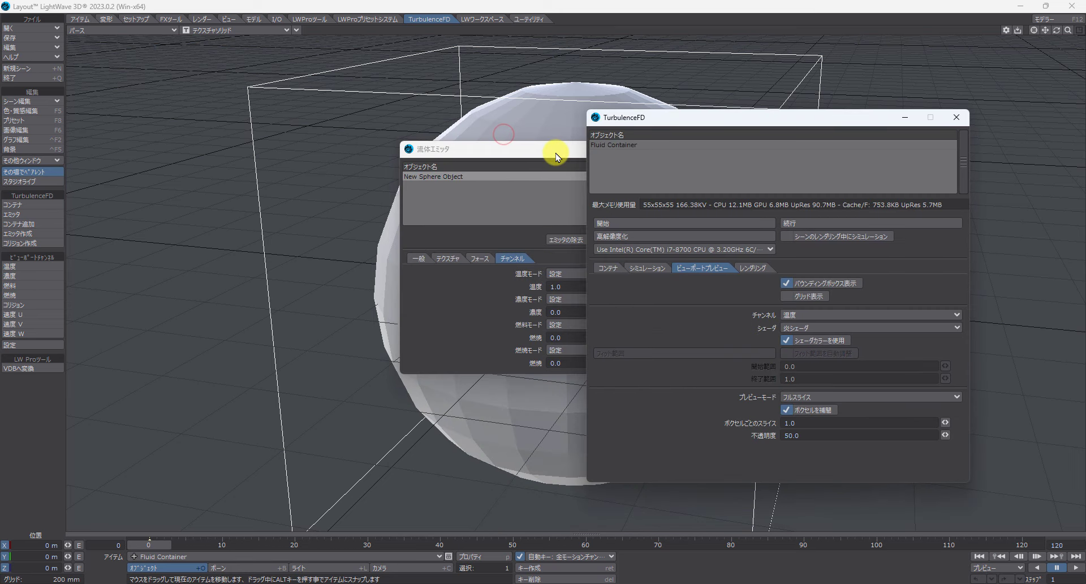
{"action": "left_click", "coordinate": [555, 150]}
{"action": "left_click", "coordinate": [673, 151]}
{"action": "left_click", "coordinate": [660, 222]}
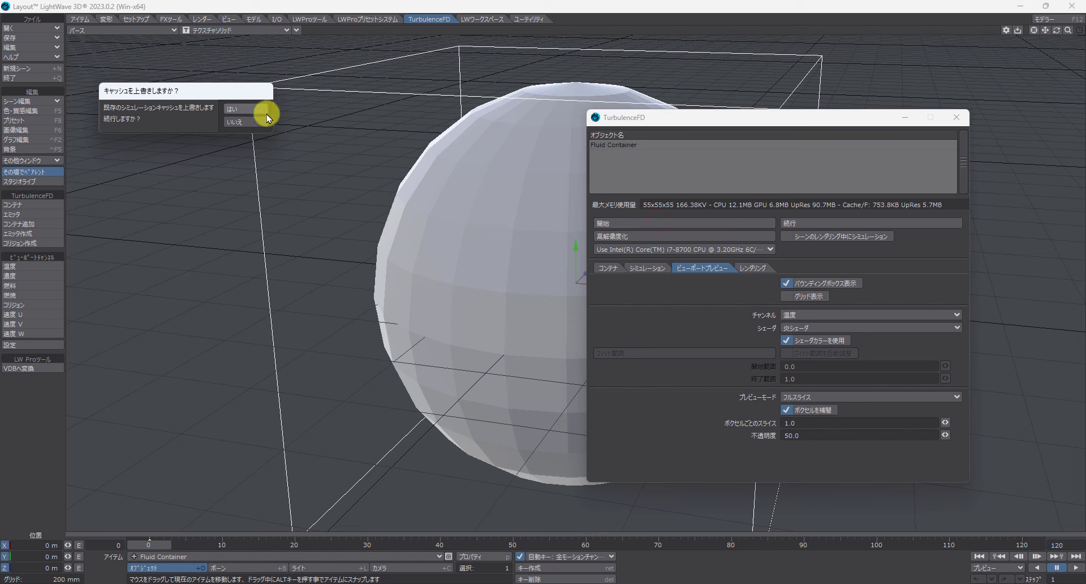
{"action": "left_click", "coordinate": [267, 114]}
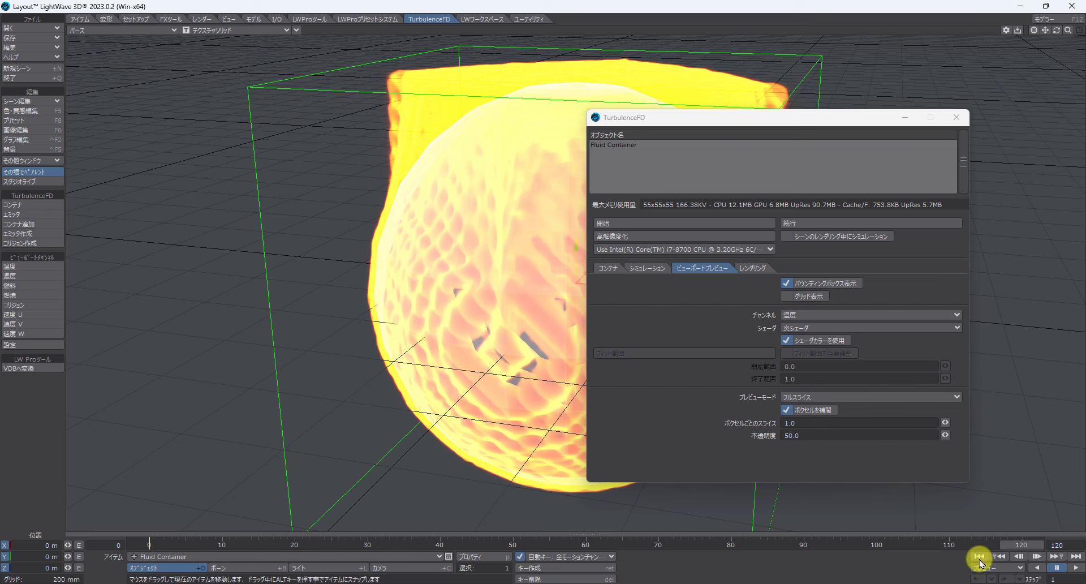
Play back the simulated fire in the viewport, stop it and return to the first frame.
{"action": "left_click", "coordinate": [1076, 567]}
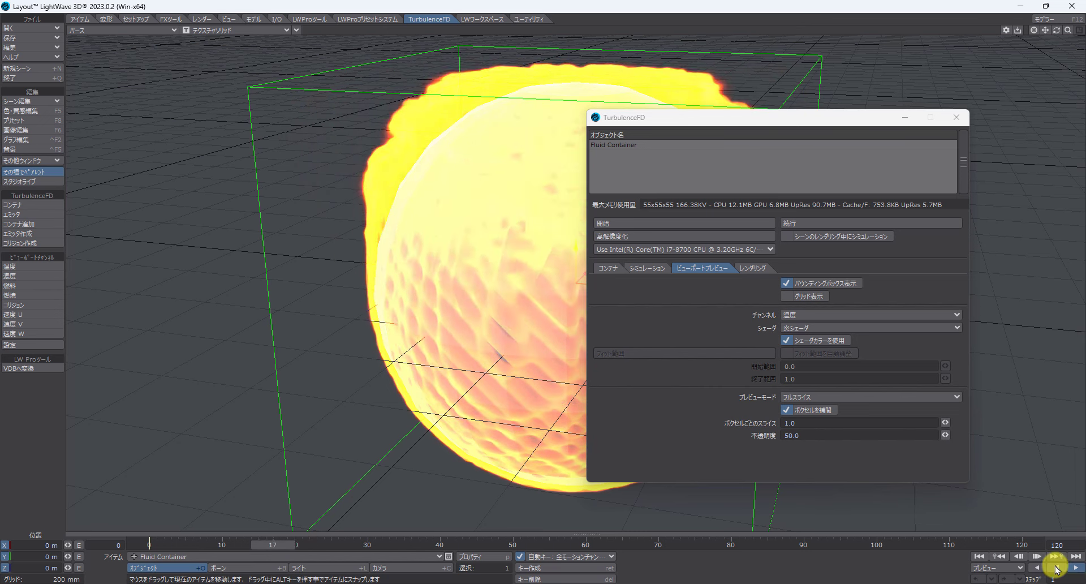
{"action": "left_click", "coordinate": [1057, 568]}
{"action": "left_click", "coordinate": [979, 556]}
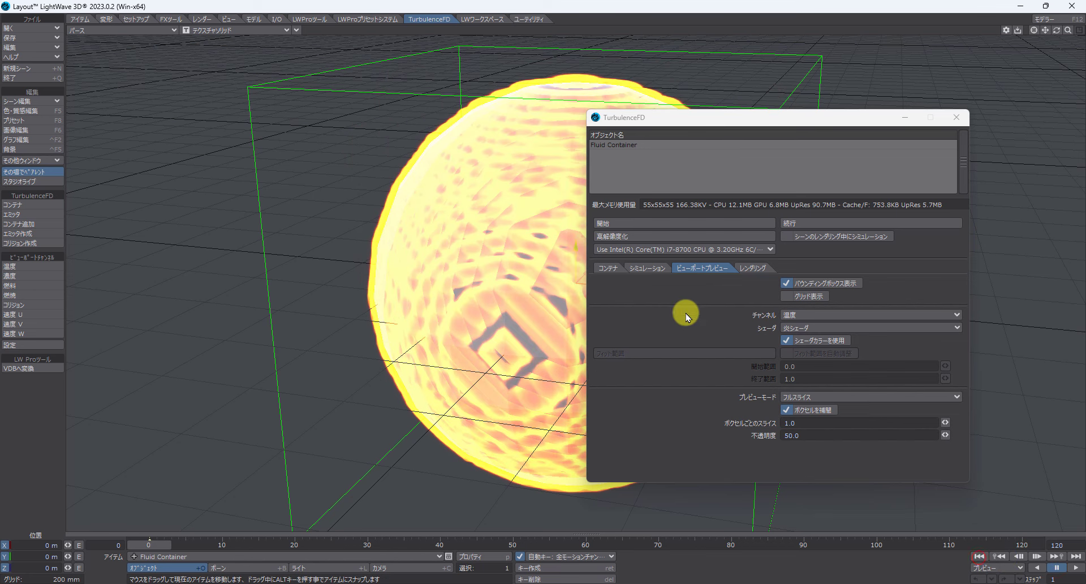
Set the fluid container's grid size to 5 m in X, Y and Z.
{"action": "left_click", "coordinate": [604, 269]}
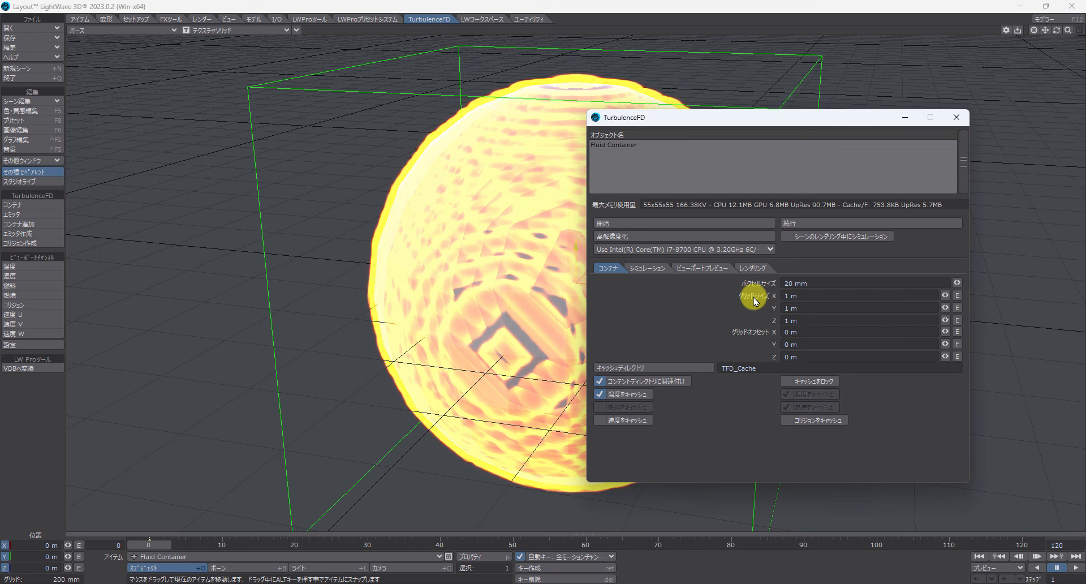
{"action": "left_click", "coordinate": [801, 294]}
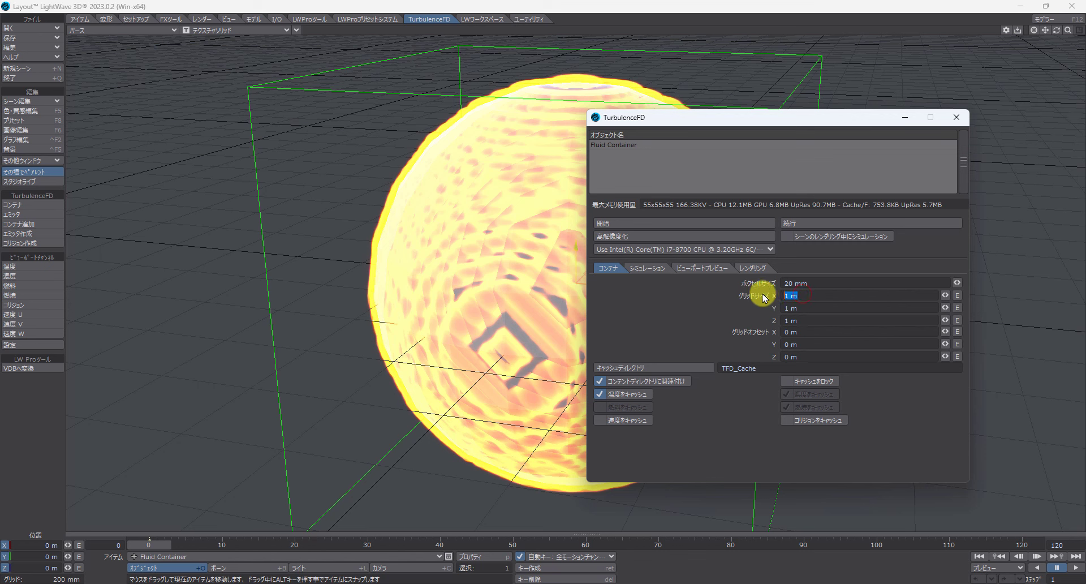
{"action": "type", "text": "5"}
{"action": "key", "text": "Tab"}
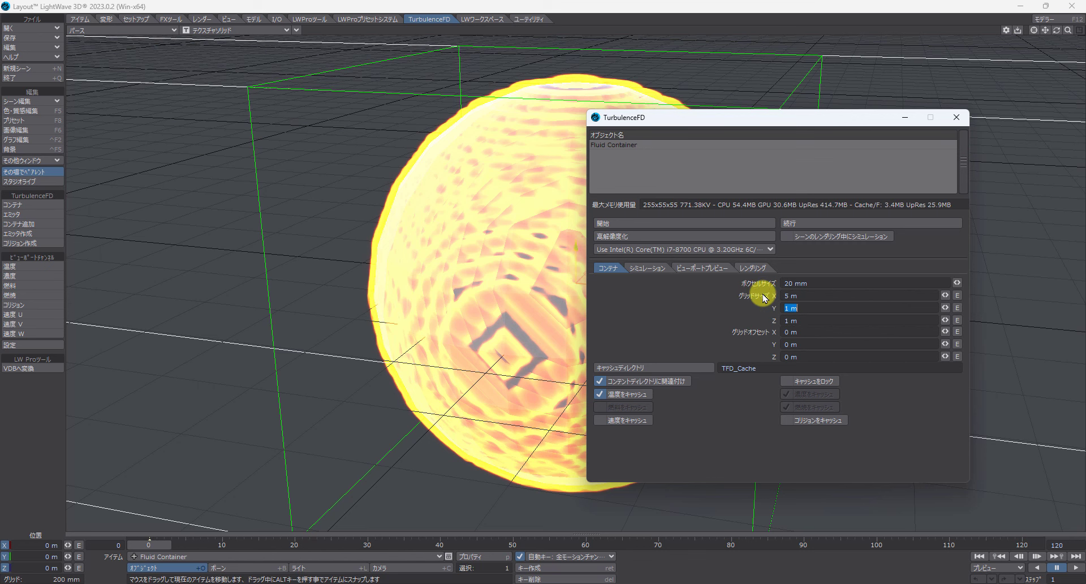
{"action": "type", "text": "5"}
{"action": "key", "text": "Tab"}
{"action": "type", "text": "5"}
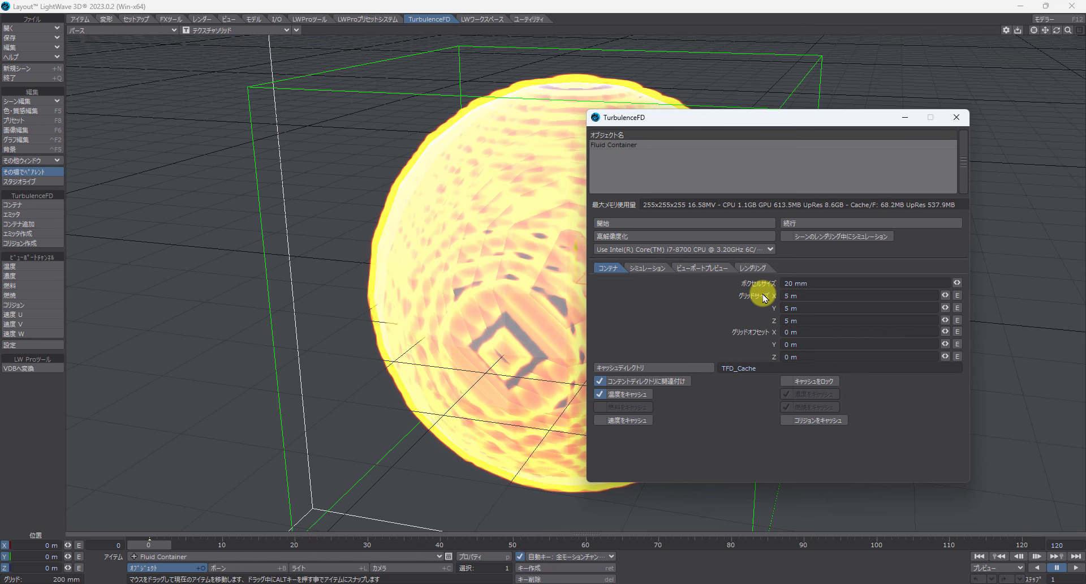
Set the fluid container's grid offset Y to 2 m so more of its volume lies above the sphere.
{"action": "left_click", "coordinate": [436, 285]}
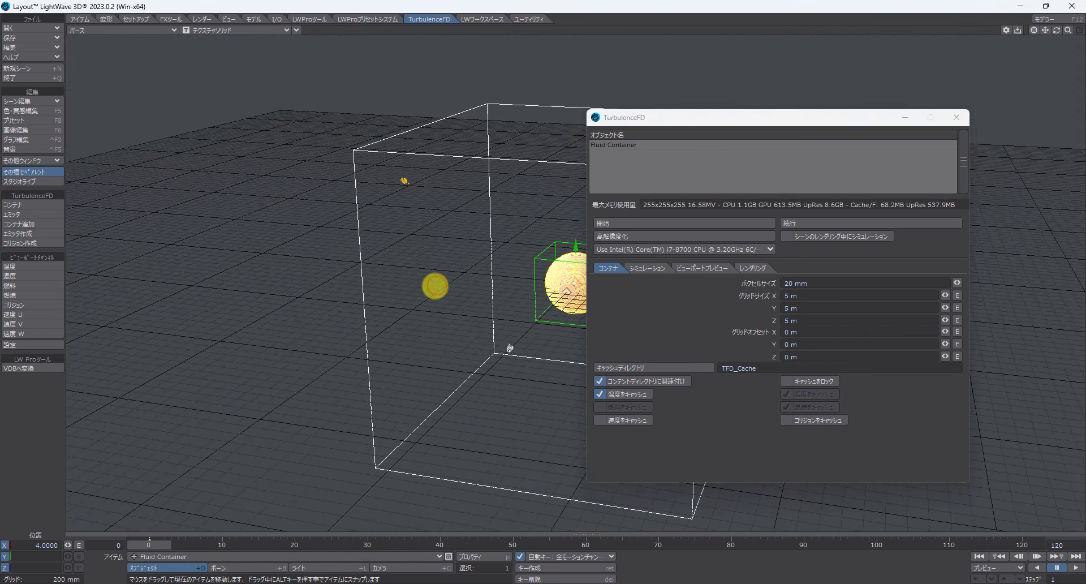
{"action": "left_click_drag", "start_coordinate": [712, 122], "coordinate": [164, 70]}
{"action": "left_click", "coordinate": [549, 320]}
{"action": "mouse_move", "coordinate": [549, 320]}
{"action": "left_mouse_down"}
{"action": "mouse_move", "coordinate": [562, 317]}
{"action": "mouse_move", "coordinate": [548, 321]}
{"action": "left_mouse_up"}
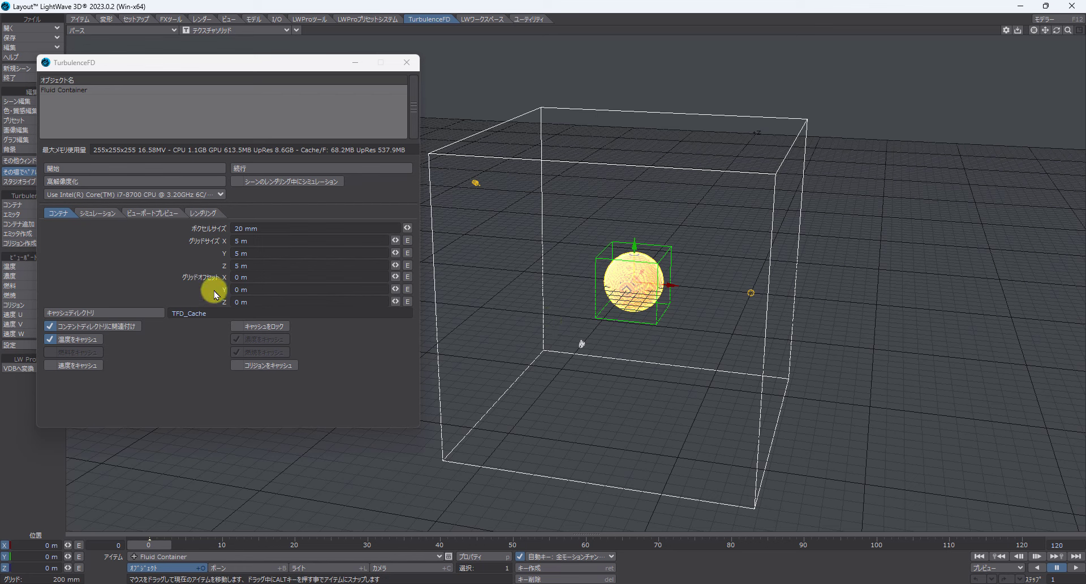
{"action": "left_click", "coordinate": [257, 290]}
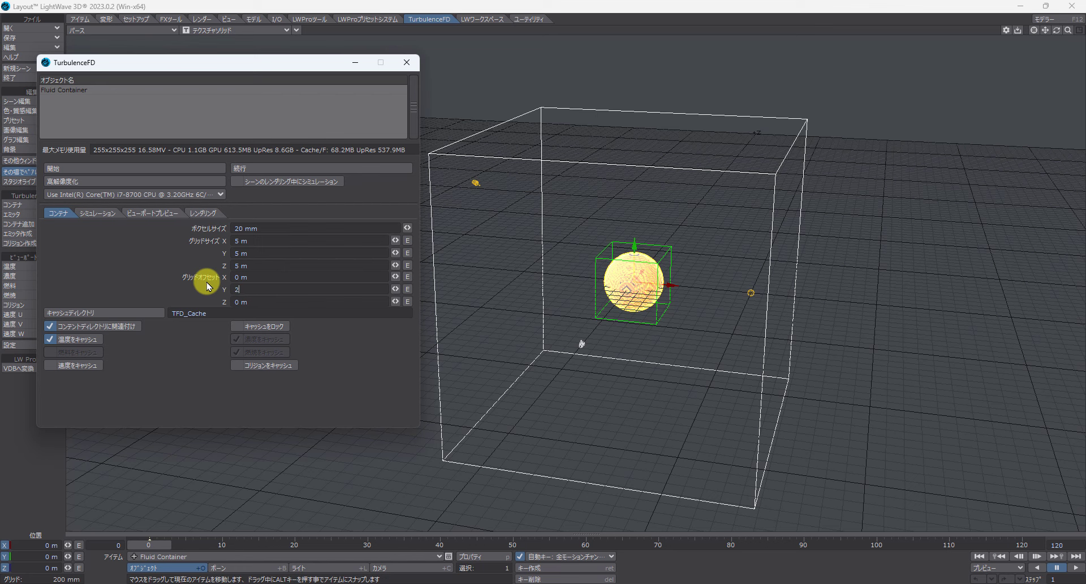
{"action": "type", "text": "2"}
{"action": "key", "text": "Return"}
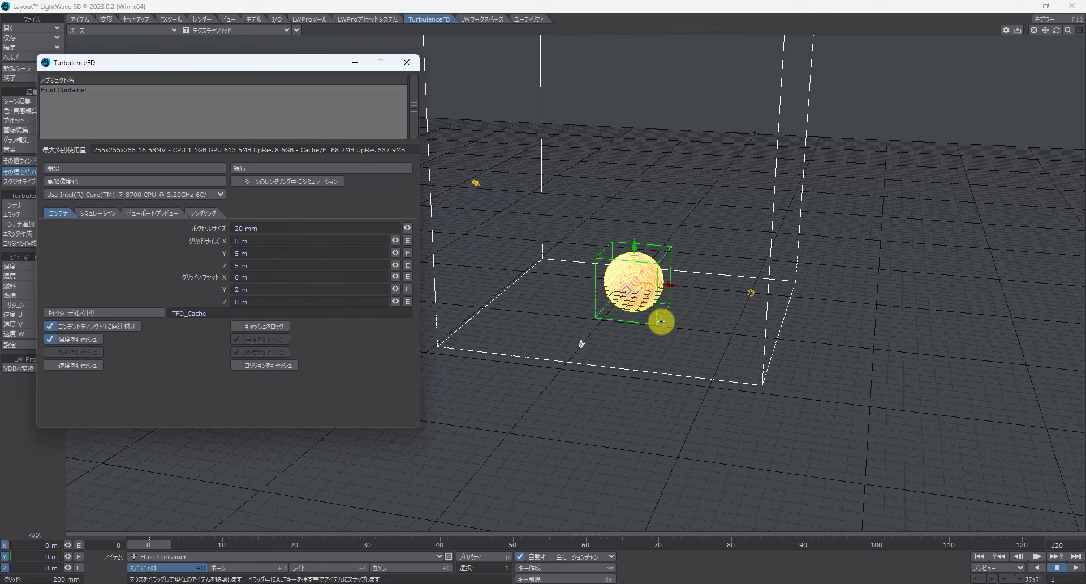
Rerun the fluid container's simulation from the start, overwriting the existing cache, and stop the viewport playback of the fire.
{"action": "left_click", "coordinate": [166, 171]}
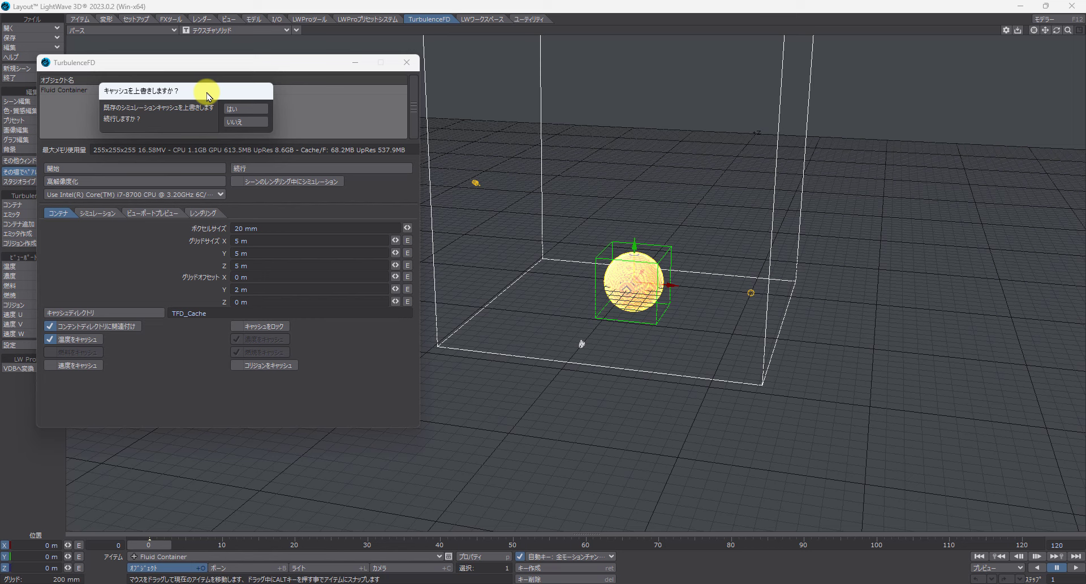
{"action": "left_click", "coordinate": [242, 110]}
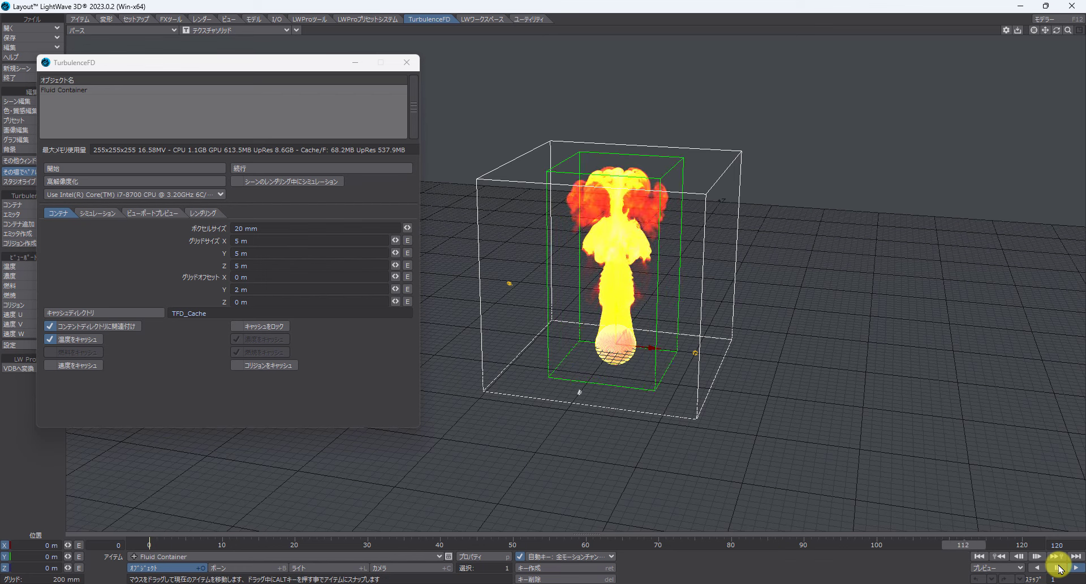
{"action": "left_click", "coordinate": [1057, 567]}
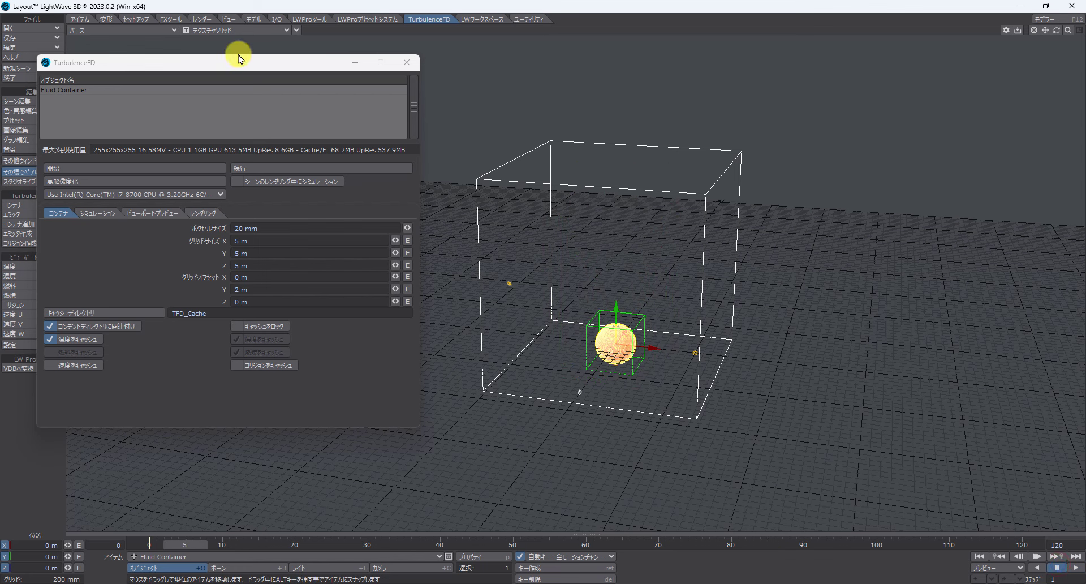
Move the TurbulenceFD settings aside, bring up the render tools and switch the perspective viewport's display mode to VPR.
{"action": "left_click", "coordinate": [211, 19]}
{"action": "left_click_drag", "start_coordinate": [214, 65], "coordinate": [261, 68]}
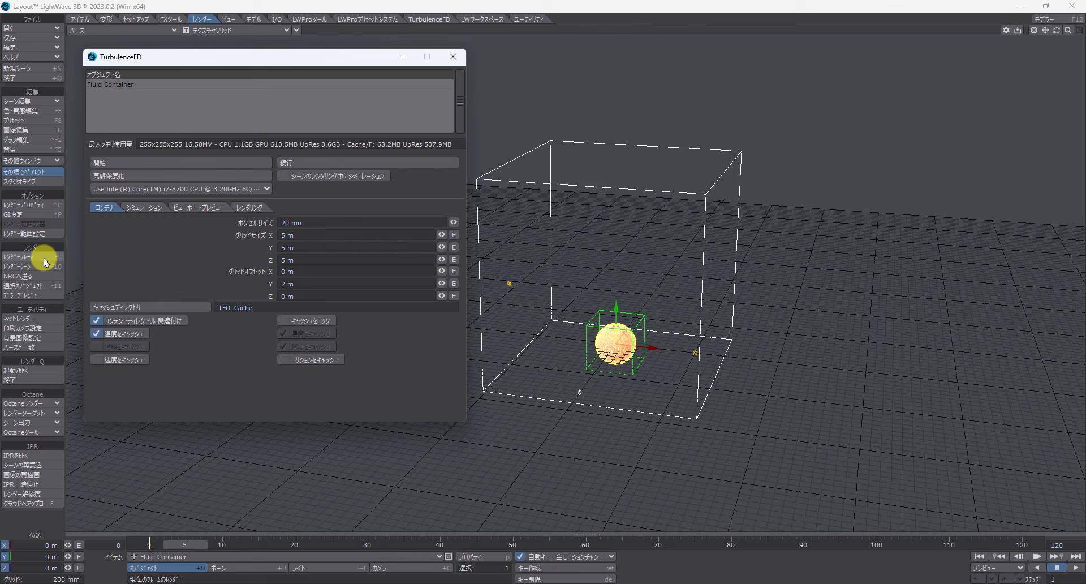
{"action": "left_click", "coordinate": [219, 31]}
{"action": "left_click", "coordinate": [218, 87]}
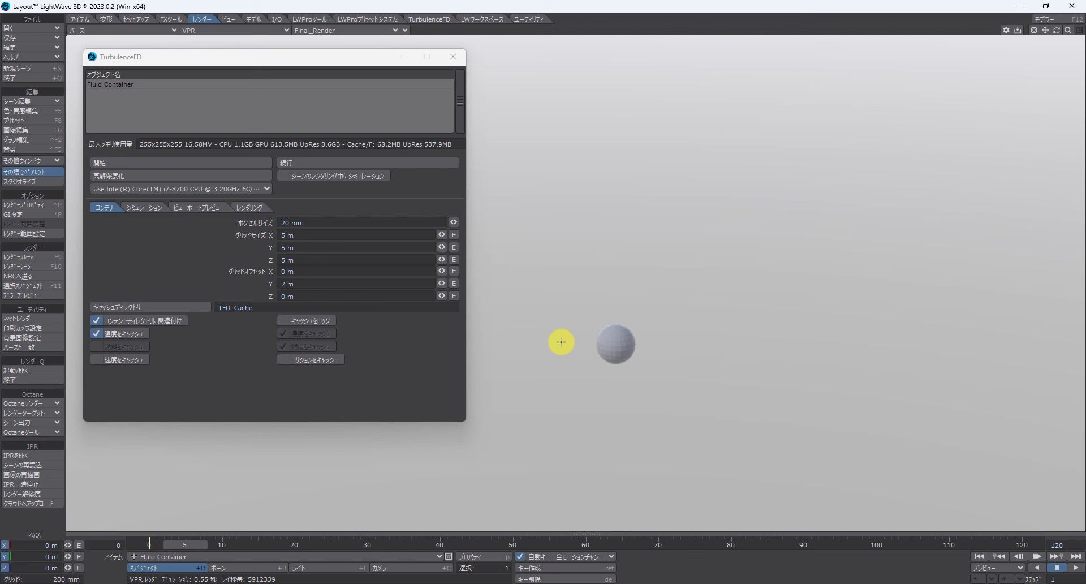
Open the volumetric settings in the scene's render properties.
{"action": "left_click", "coordinate": [36, 207]}
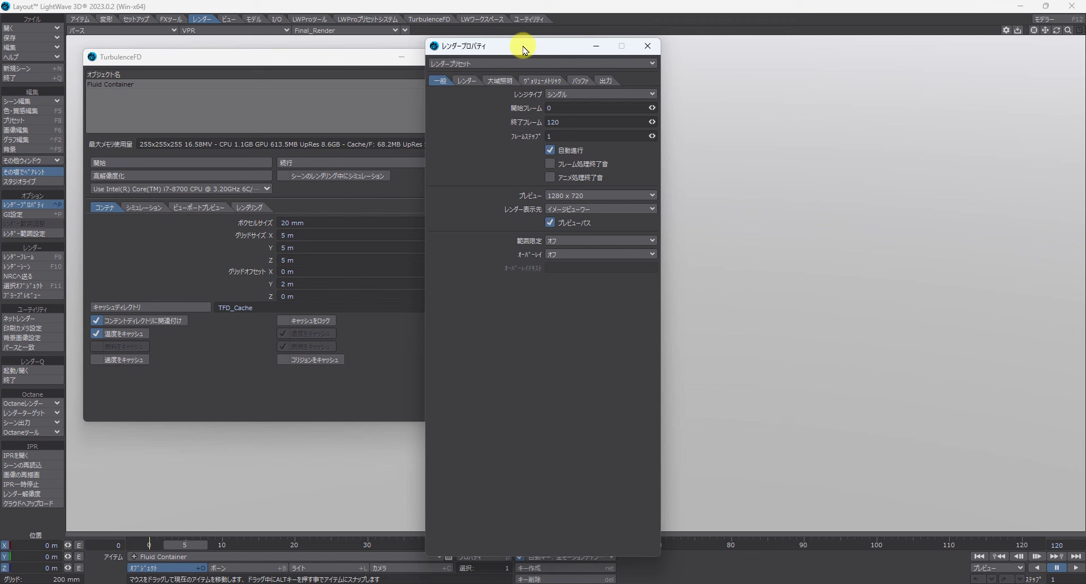
{"action": "left_click", "coordinate": [543, 81]}
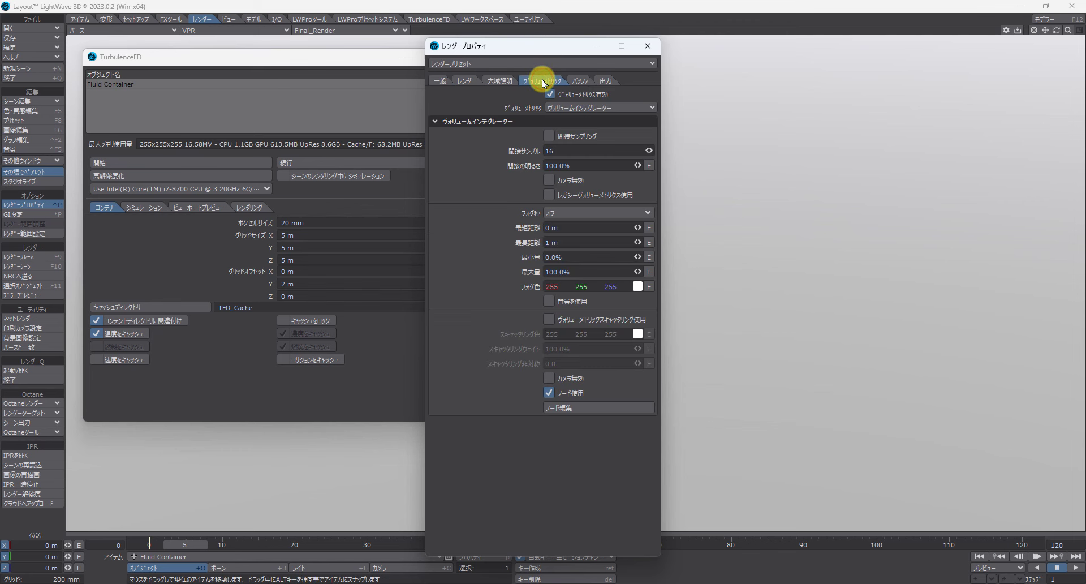